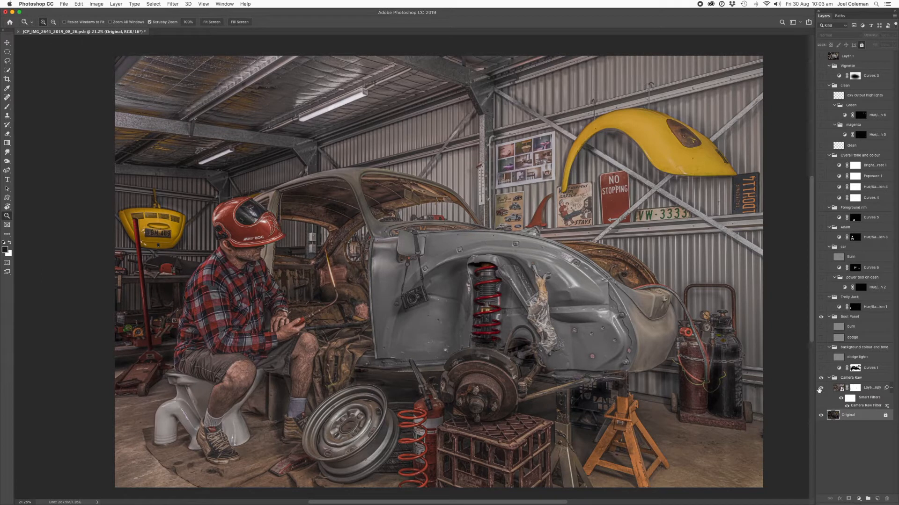
- Show the Curves 1 layer in the background colour and tone group and compare it with and without its mask
mouse_move(340, 298)
mouse_down()
mouse_move(411, 282)
mouse_move(340, 292)
mouse_up()
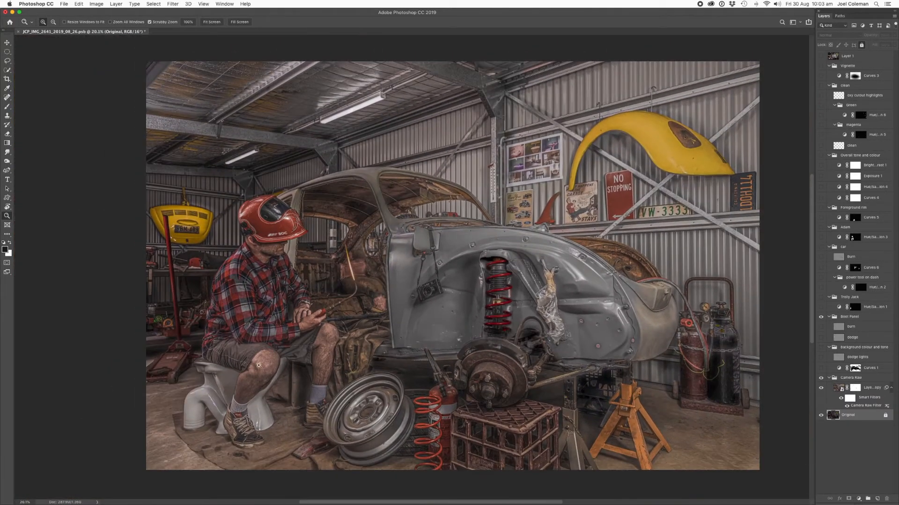
drag(511, 244, 480, 245)
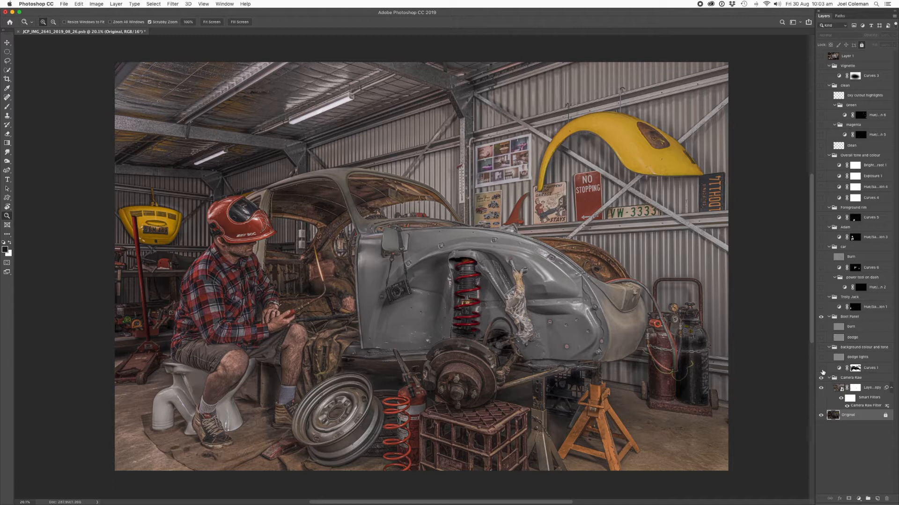
click(821, 369)
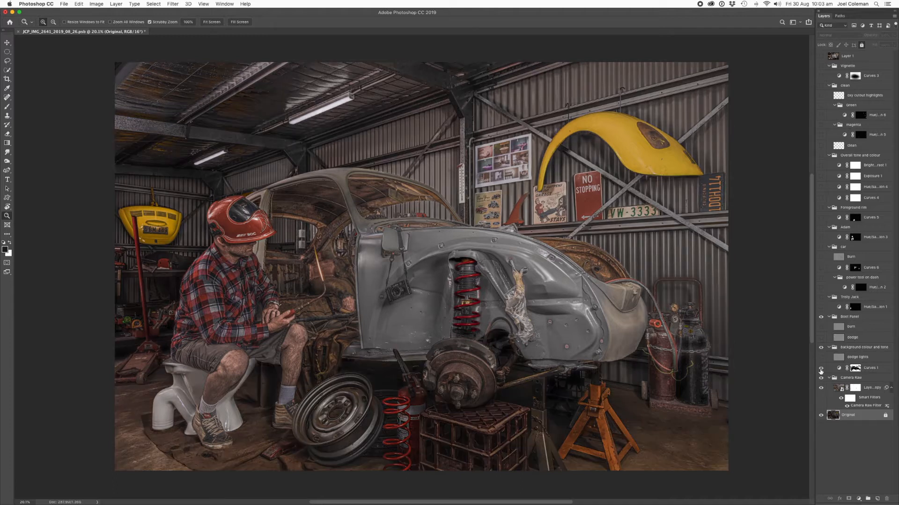
shift+click(855, 369)
shift+click(855, 370)
shift+click(855, 369)
shift+click(855, 369)
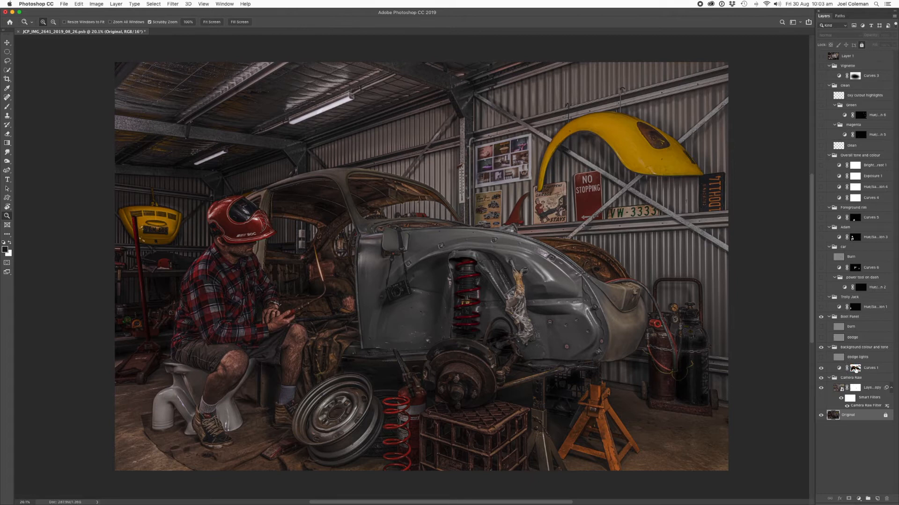
- Toggle the Dodge lights layer to compare its effect, leaving it visible
click(821, 358)
click(821, 358)
click(821, 358)
click(820, 358)
click(821, 359)
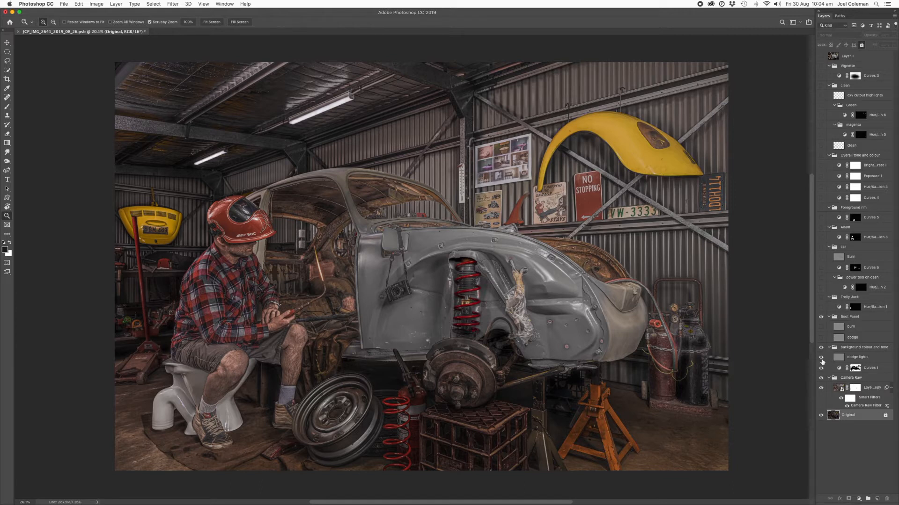
- Show the Boot Panel group's Dodge and Burn layers and compare the yellow panel with and without the group
drag(160, 240, 262, 227)
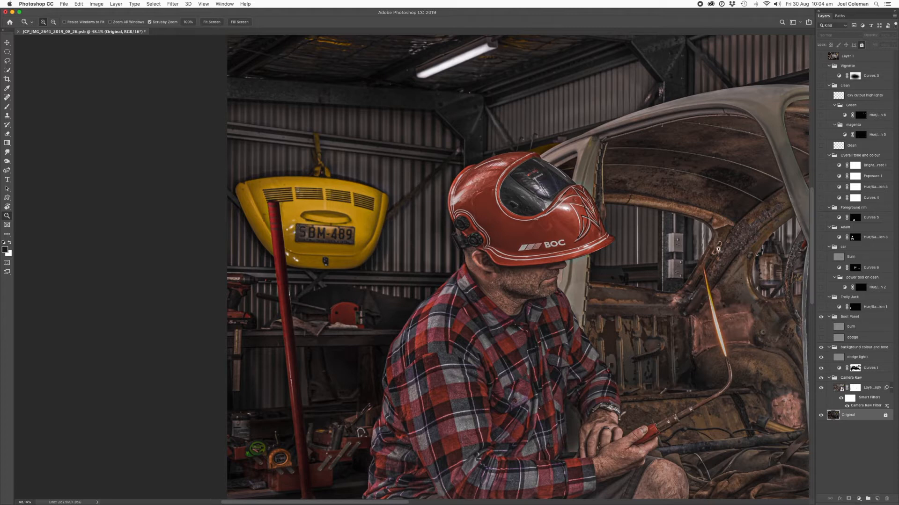
click(820, 337)
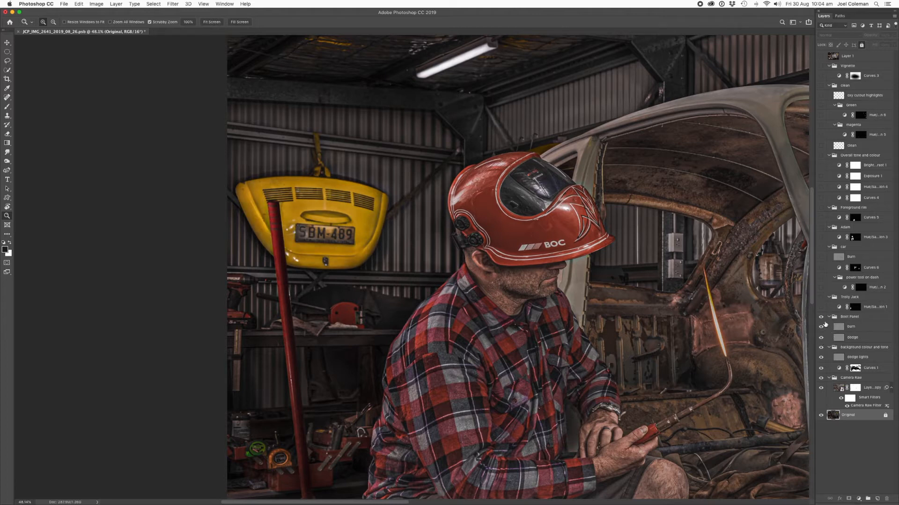
click(821, 318)
drag(691, 292, 665, 291)
drag(670, 289, 320, 252)
click(821, 318)
click(821, 318)
- Show the Trolly Jack group with its Hue/Saturation layer and inspect the red jack handle
click(822, 309)
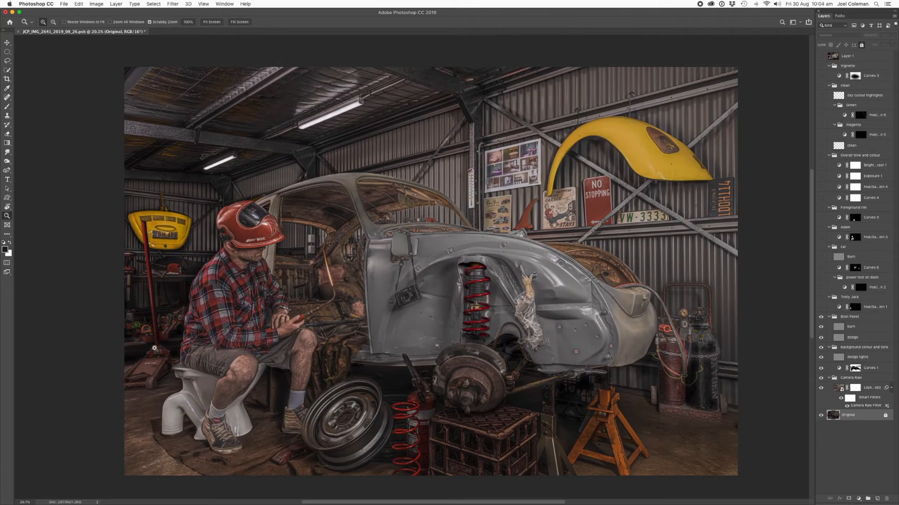
drag(139, 237, 170, 235)
drag(171, 235, 302, 169)
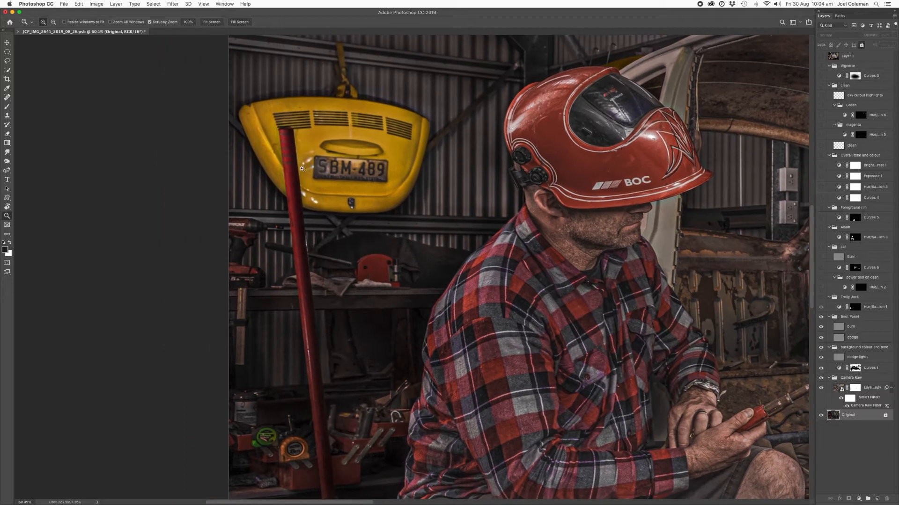
click(821, 300)
drag(654, 279, 383, 272)
drag(533, 263, 472, 263)
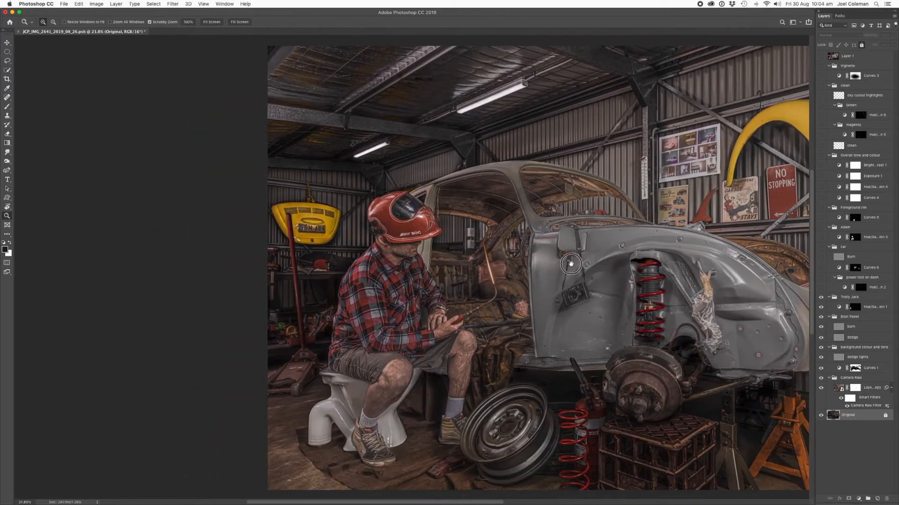
- Show the Hue/Saturation layer in the power tool on dash group and check the red tool behind the windscreen
drag(593, 262, 438, 262)
drag(435, 214, 473, 219)
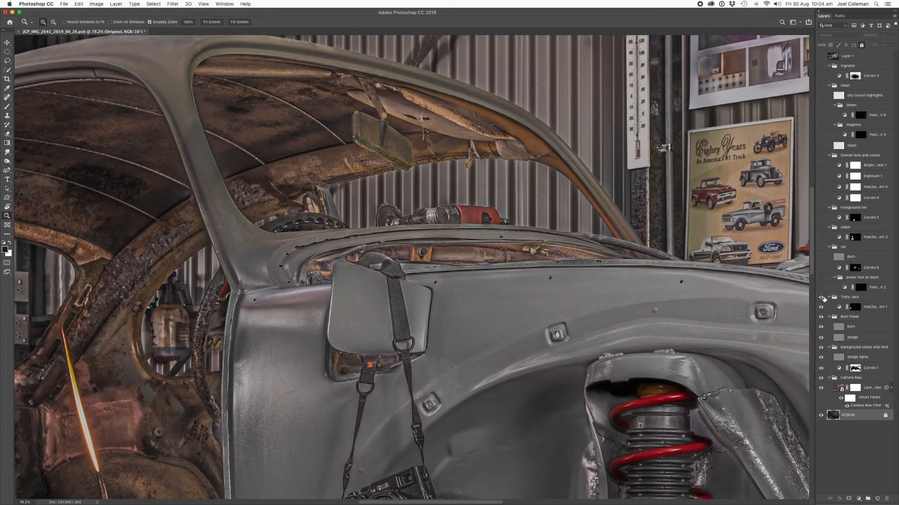
click(821, 288)
drag(489, 217, 453, 213)
drag(515, 217, 471, 207)
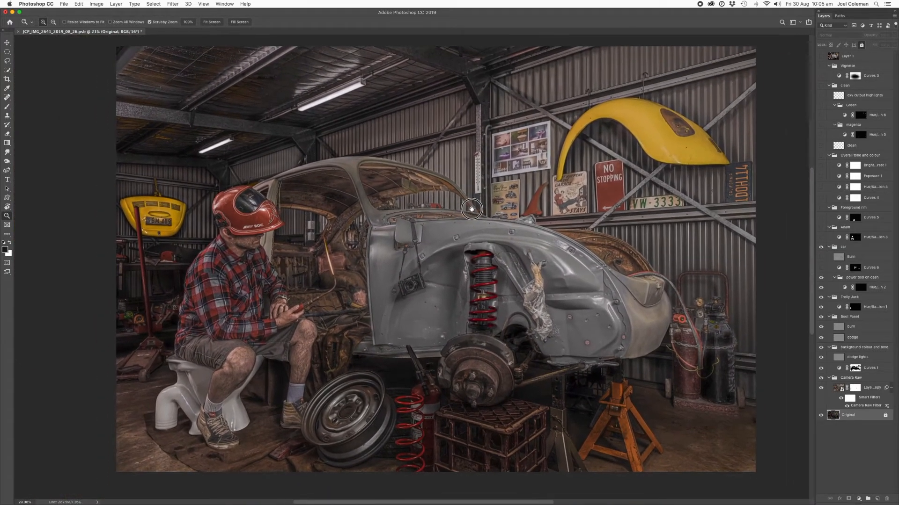
- Show the Curves 6 and Burn layers of the Car group and compare the car body with the group off and on
click(821, 267)
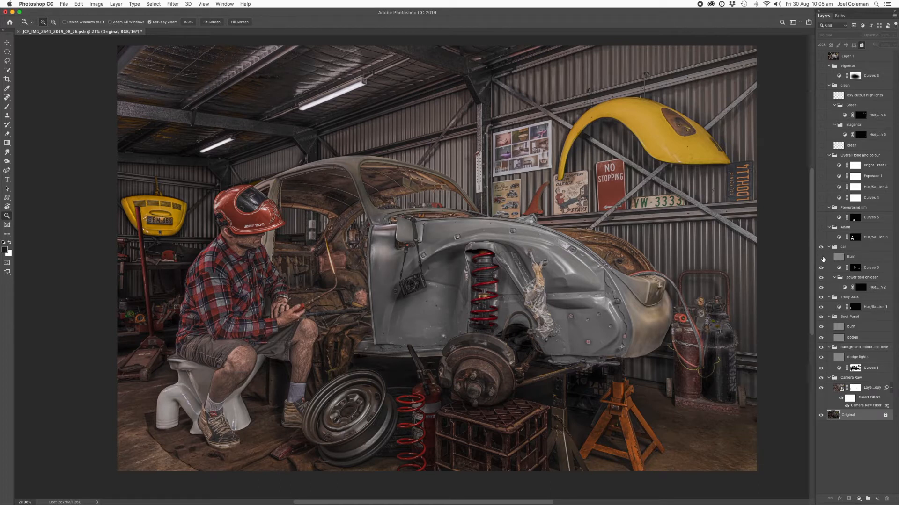
click(821, 257)
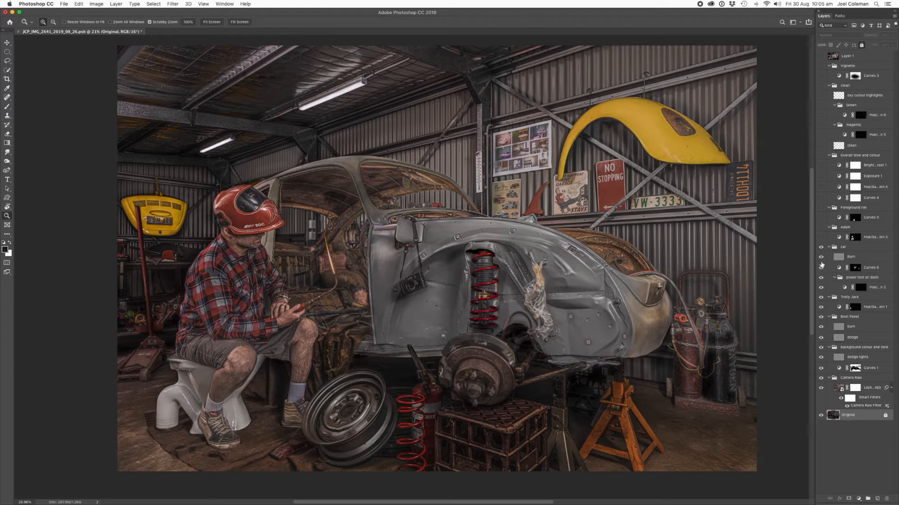
click(821, 248)
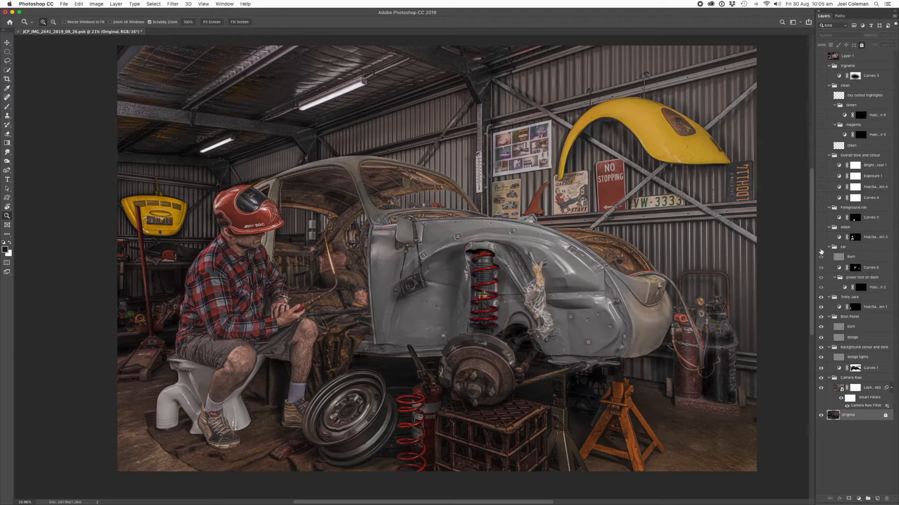
click(821, 248)
click(820, 249)
click(820, 250)
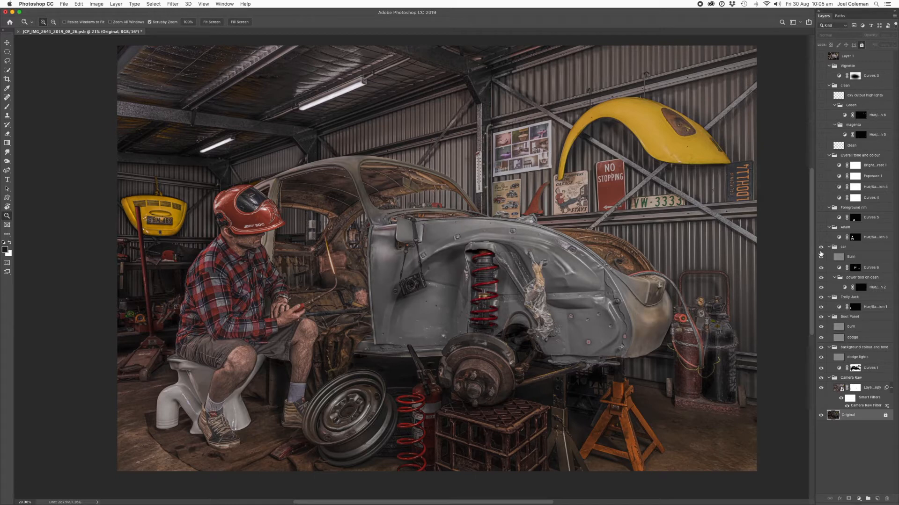
click(821, 251)
click(821, 248)
click(822, 249)
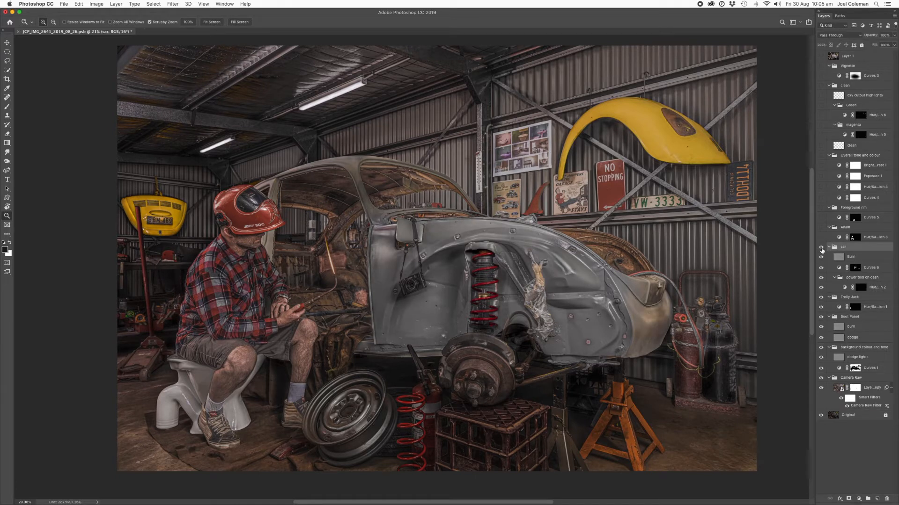
- Show the Hue/Saturation layer for the seated man and compare his helmet and skin with the group off and on
click(821, 238)
drag(252, 205, 454, 249)
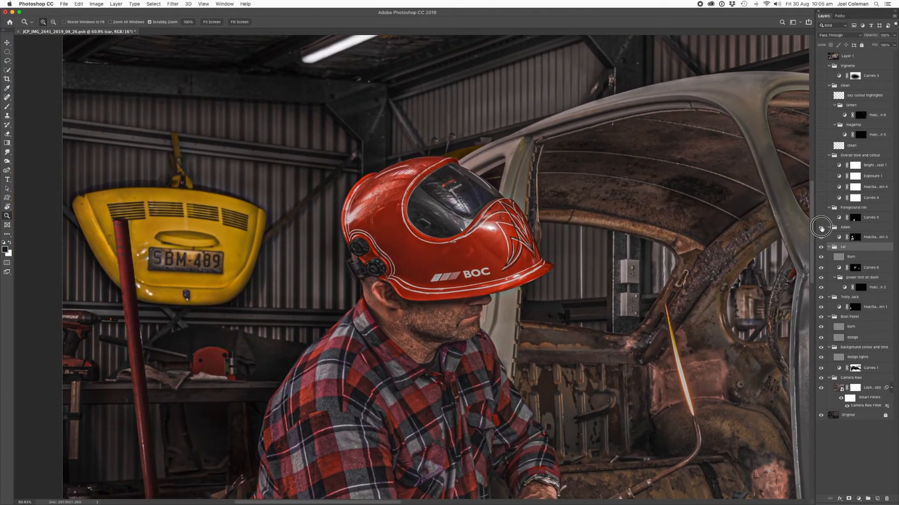
click(821, 228)
click(821, 228)
key(super+0)
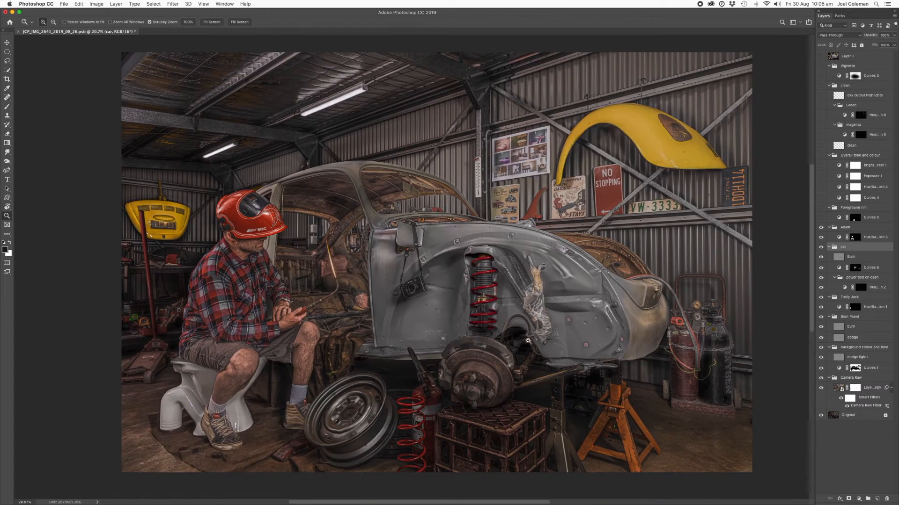
- Show the foreground rim group's Curves 5 layer and compare the wheel rim with the group off and on
click(821, 218)
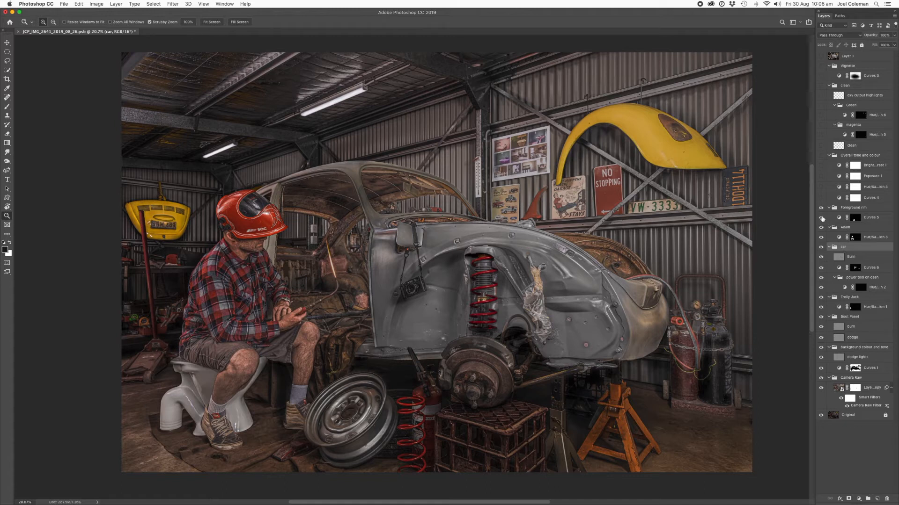
click(821, 210)
click(821, 210)
- Show the Curves 4 and Hue/Saturation layers in the overall tone and colour group, toggling each to compare its effect
click(821, 197)
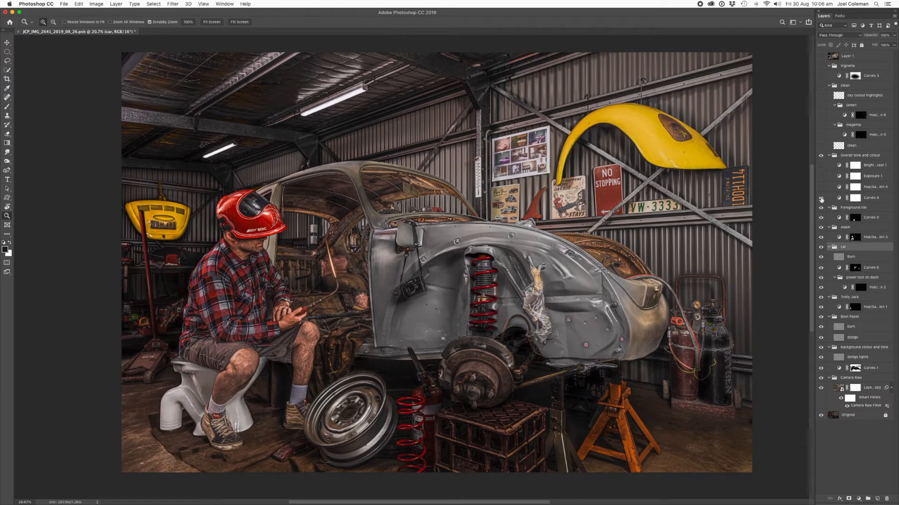
click(820, 198)
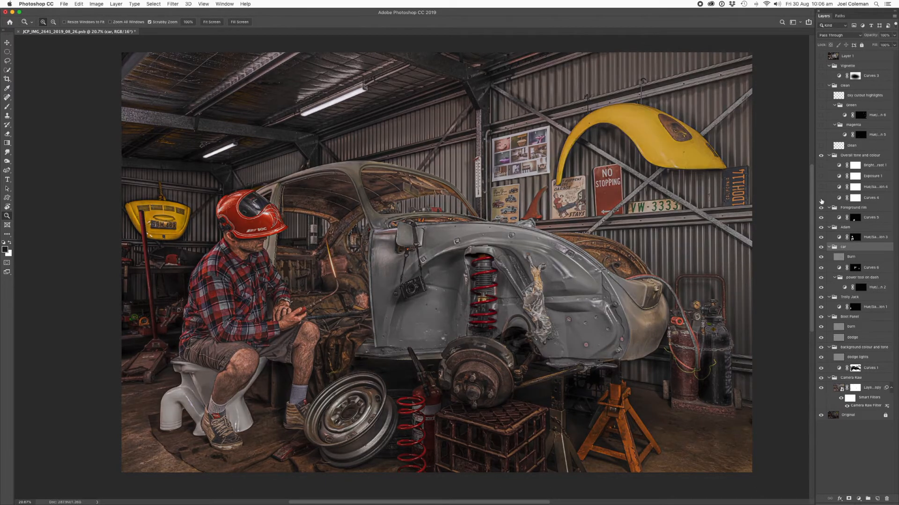
click(820, 198)
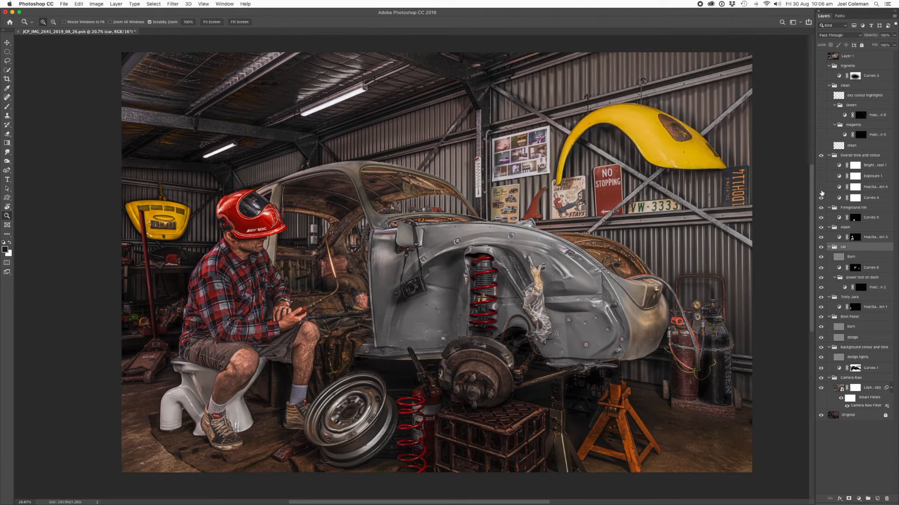
click(821, 187)
click(822, 188)
click(820, 187)
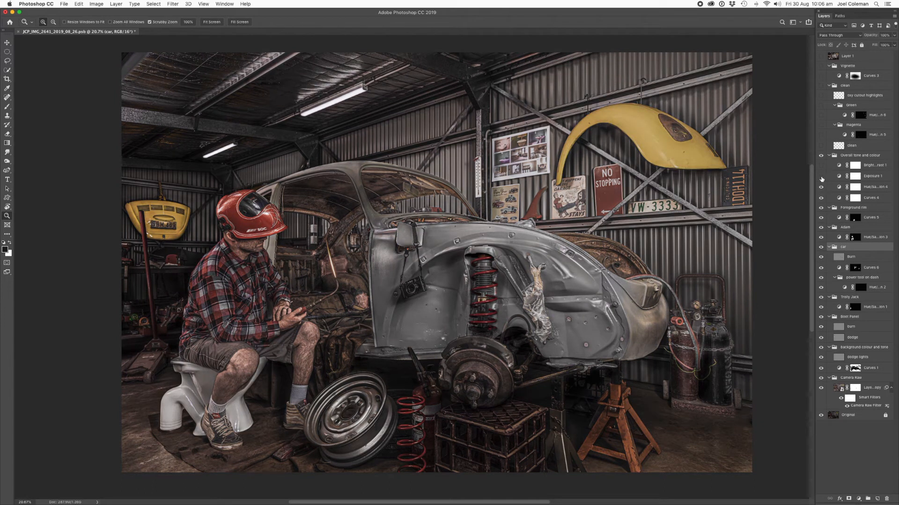
- Show the Exposure 1 and Brightness/Contrast 1 layers in the overall tone and colour group
click(821, 176)
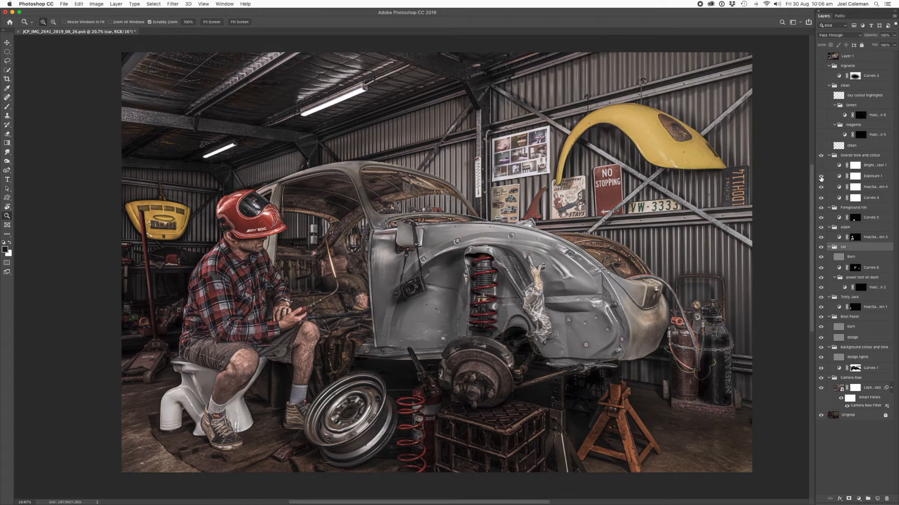
click(820, 177)
click(821, 177)
click(821, 166)
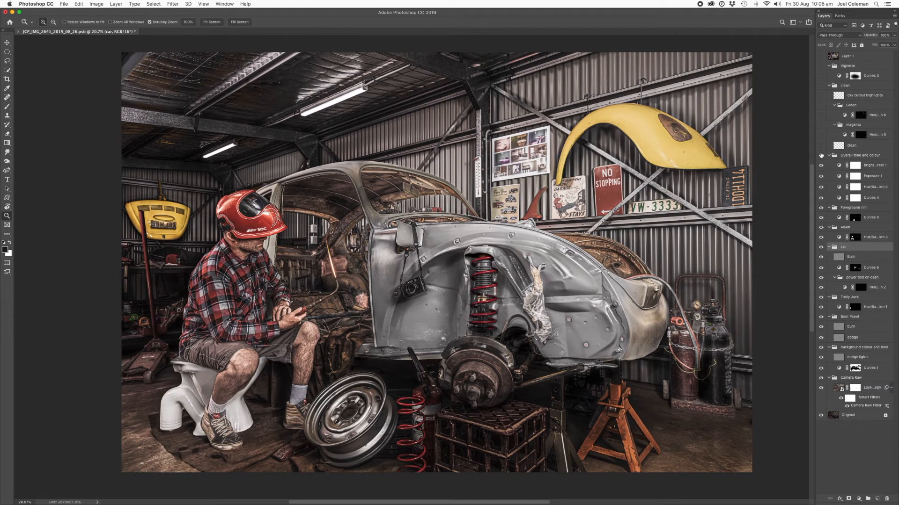
- Make the Clean group visible and add a guide layout dividing the whole image into 14 vertical columns
click(821, 147)
click(198, 4)
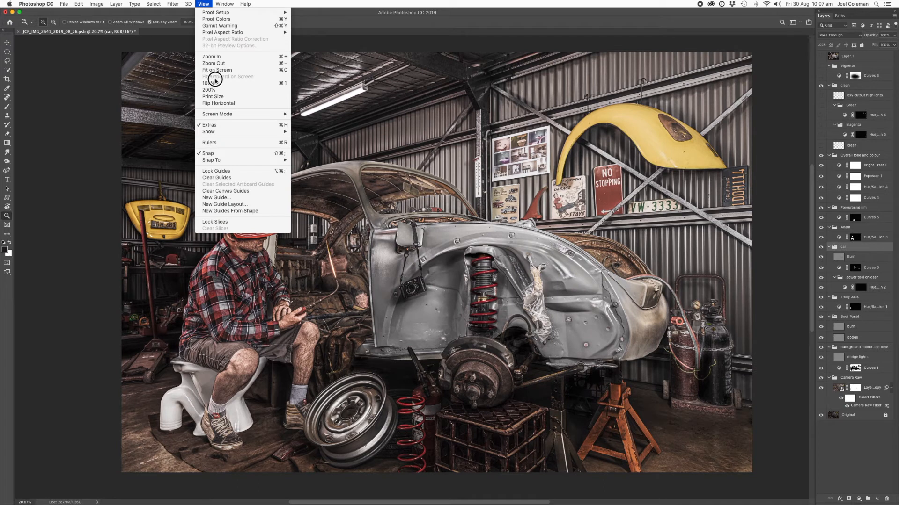
click(257, 204)
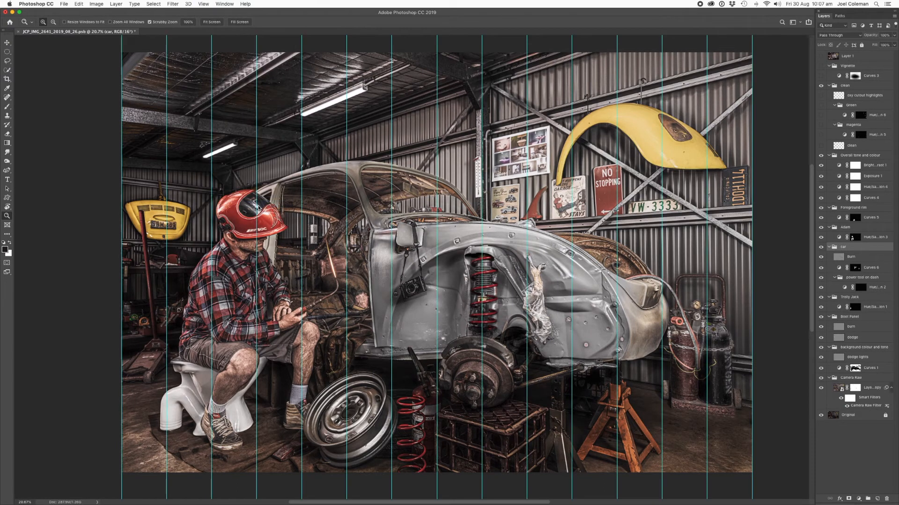
click(501, 204)
- Examine the first guide columns closely from top to bottom for spots and marks, around the hanging yellow panel and jack handle
key(super+1)
drag(281, 346, 702, 93)
drag(140, 403, 748, 114)
mouse_move(201, 337)
mouse_down()
mouse_move(458, 201)
mouse_move(434, 124)
mouse_up()
drag(415, 244, 403, 87)
drag(363, 264, 396, 256)
drag(388, 125, 368, 282)
drag(375, 127, 367, 300)
drag(370, 260, 369, 314)
drag(373, 126, 371, 327)
drag(374, 174, 369, 300)
drag(374, 197, 372, 299)
mouse_move(371, 126)
mouse_down()
mouse_move(367, 282)
mouse_move(367, 237)
mouse_up()
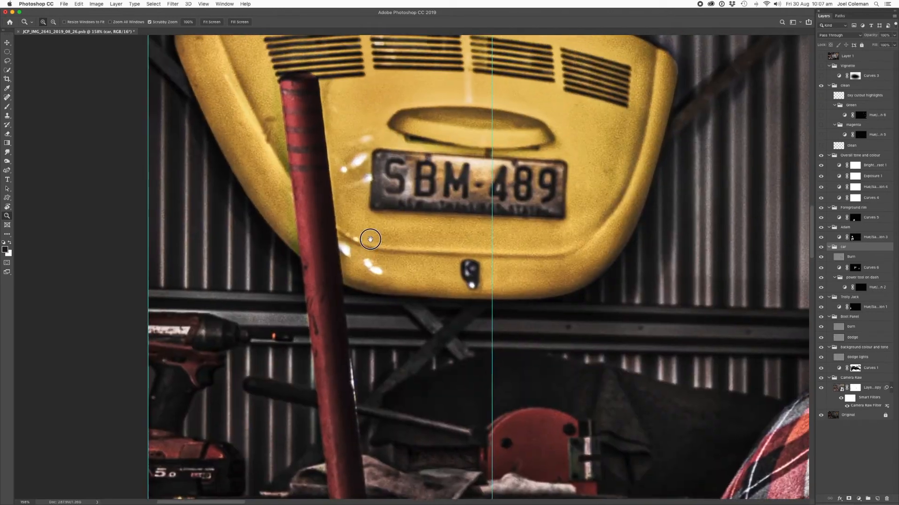
- Show the Clean retouching layer, check the yellow panel area, and hide the guides
click(821, 146)
drag(618, 179, 573, 210)
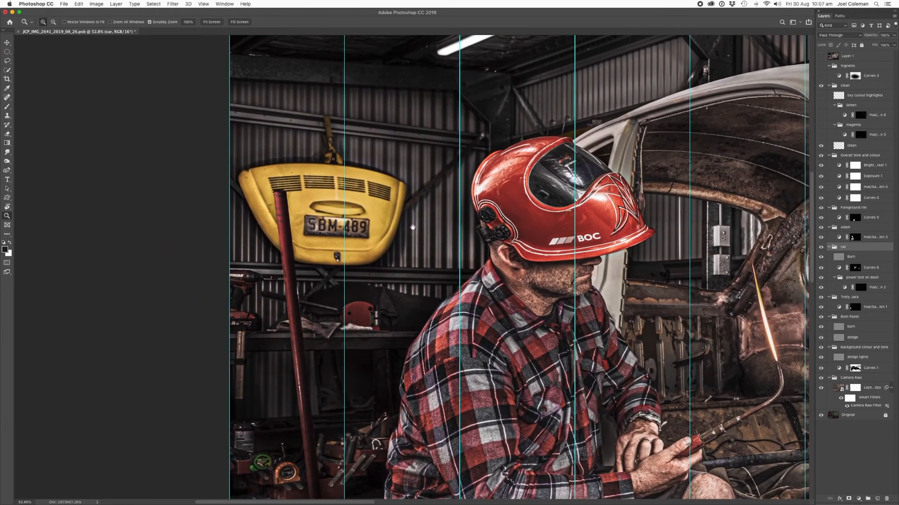
drag(538, 266, 165, 243)
key(super+semicolon)
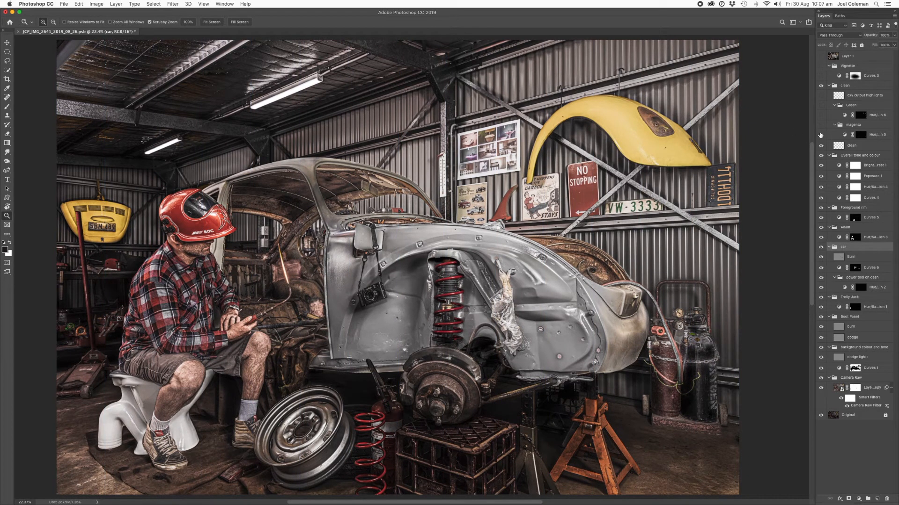
- Show the Hue/Saturation layers in the Magenta and Green groups and check the colour fringing around the gas bottles
drag(694, 325, 558, 244)
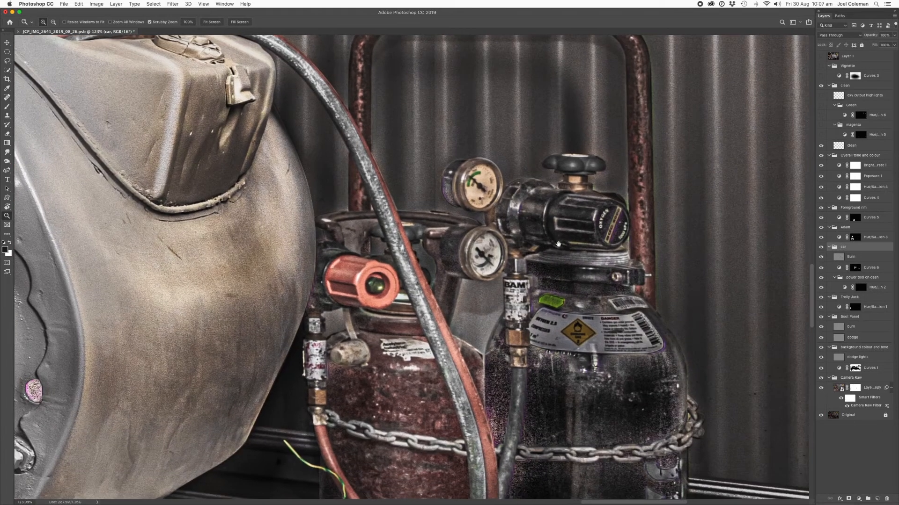
drag(796, 150, 596, 168)
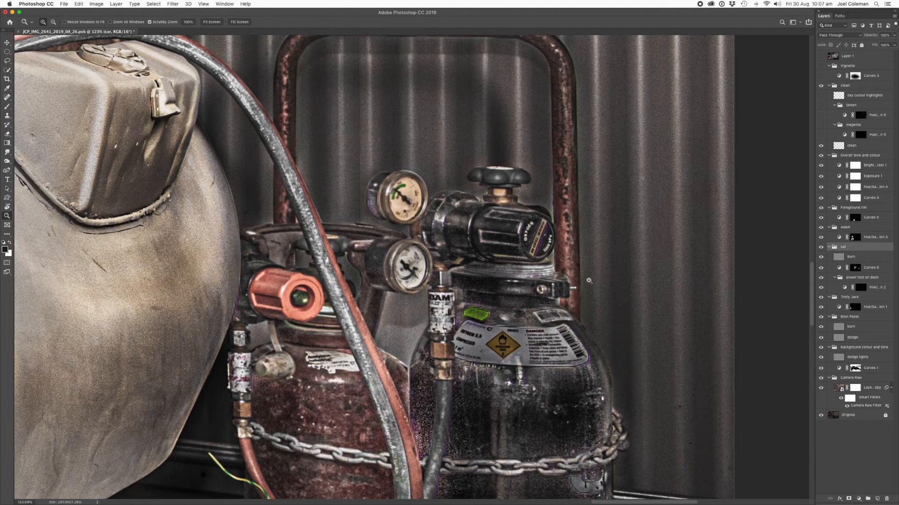
drag(652, 251, 616, 168)
drag(556, 400, 546, 367)
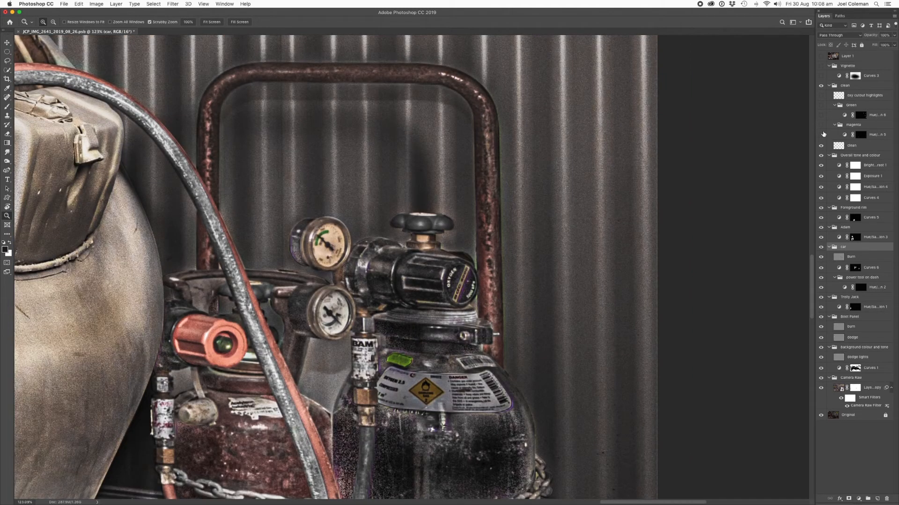
click(821, 134)
click(821, 115)
scroll(609, 234, down, 10)
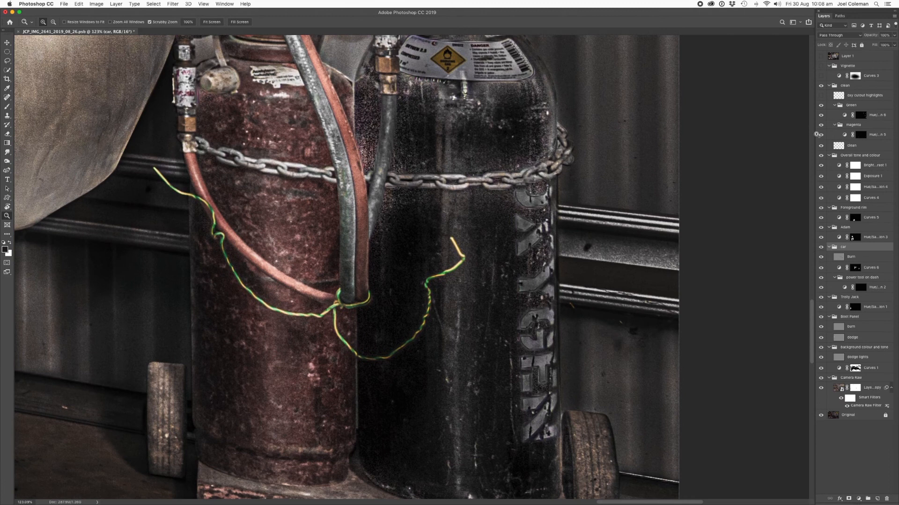
- Compare the Magenta and Green groups' effect around the gas bottles and gauges, and show the sky cutout highlights layer
click(821, 126)
scroll(684, 156, up, 10)
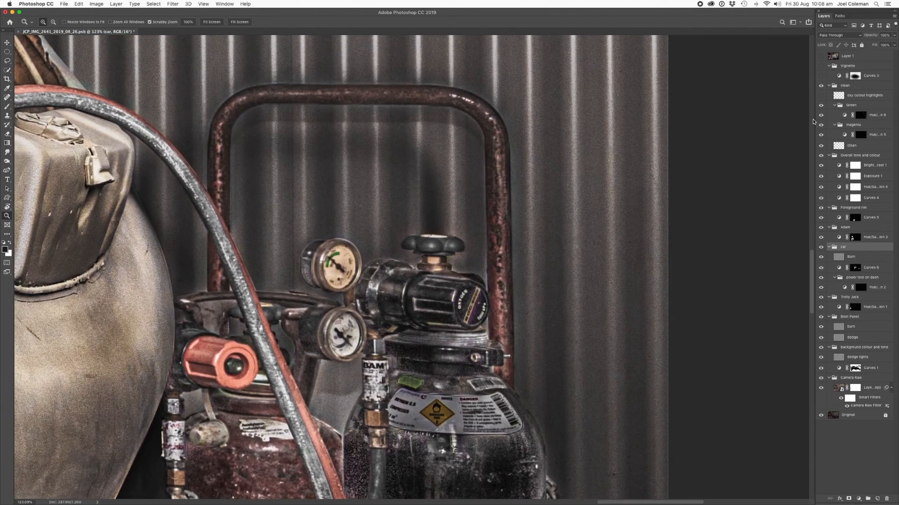
click(821, 105)
key(super+minus)
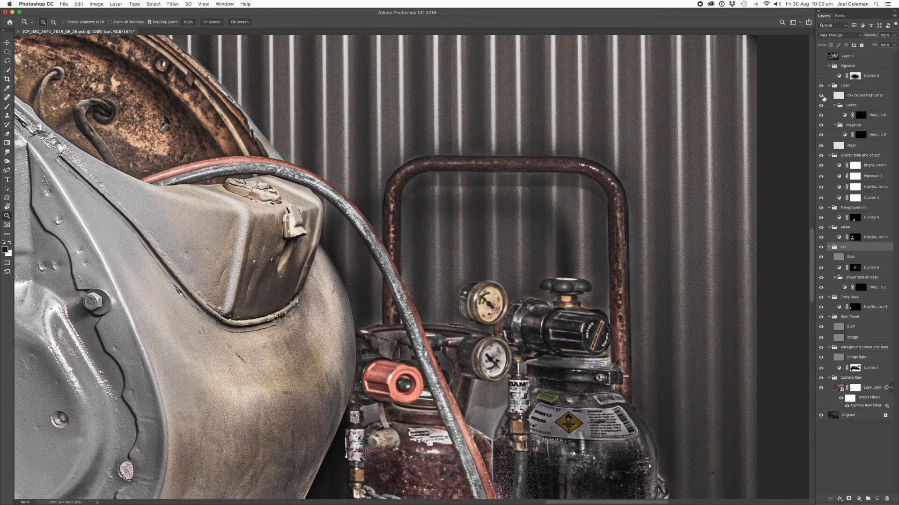
- Fit the whole image in view and show the Curves 3 layer in the Vignette group
key(super+0)
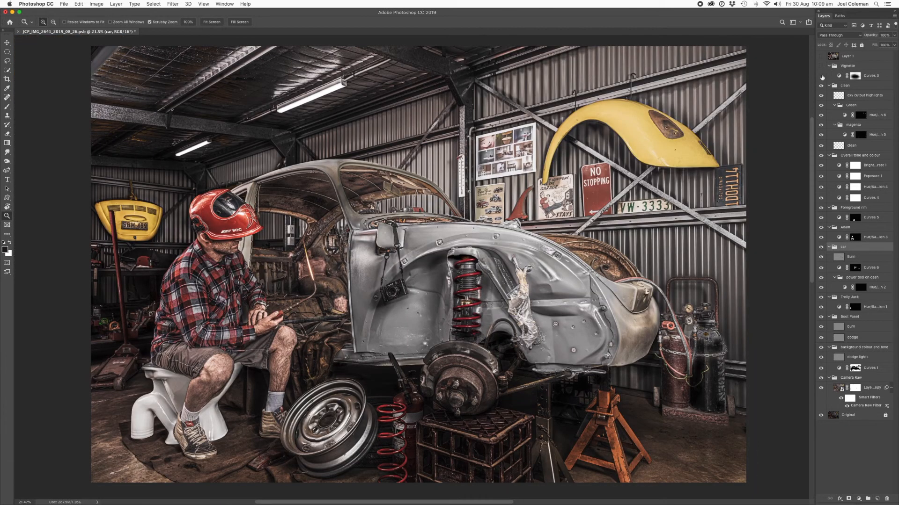
click(821, 76)
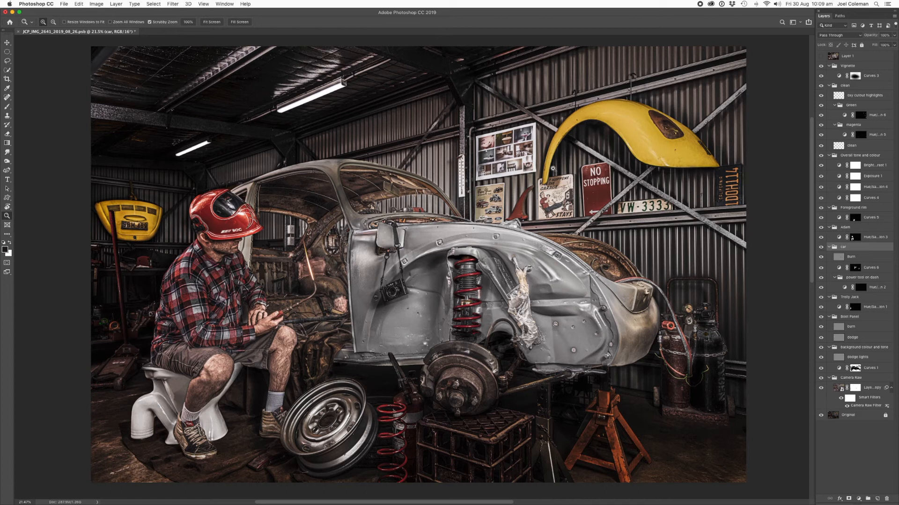
- Collapse all the layer groups and hide every group from Vignette down to Camera Raw, keeping the Original layer visible
click(829, 66)
click(829, 74)
drag(820, 66, 821, 145)
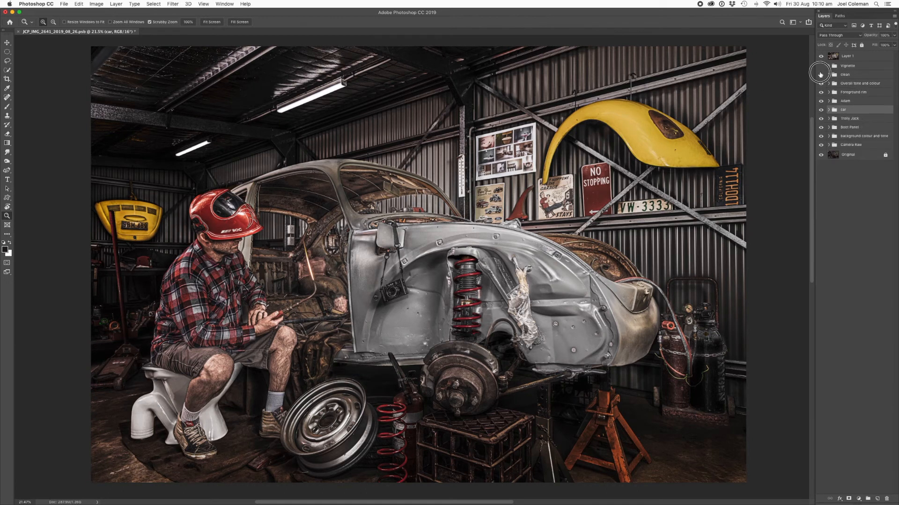
- Toggle Layer 1's visibility to compare the finished edit with the Original layer, leaving Layer 1 shown
click(821, 57)
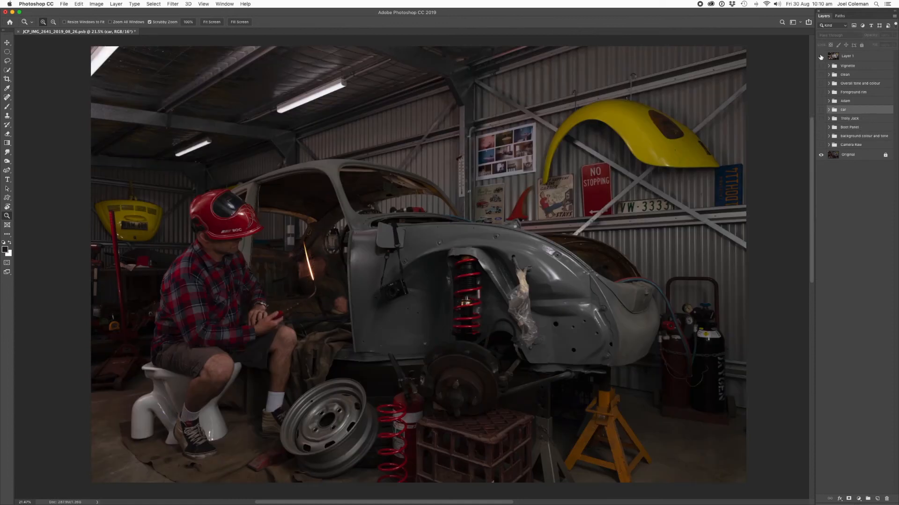
click(821, 58)
click(820, 58)
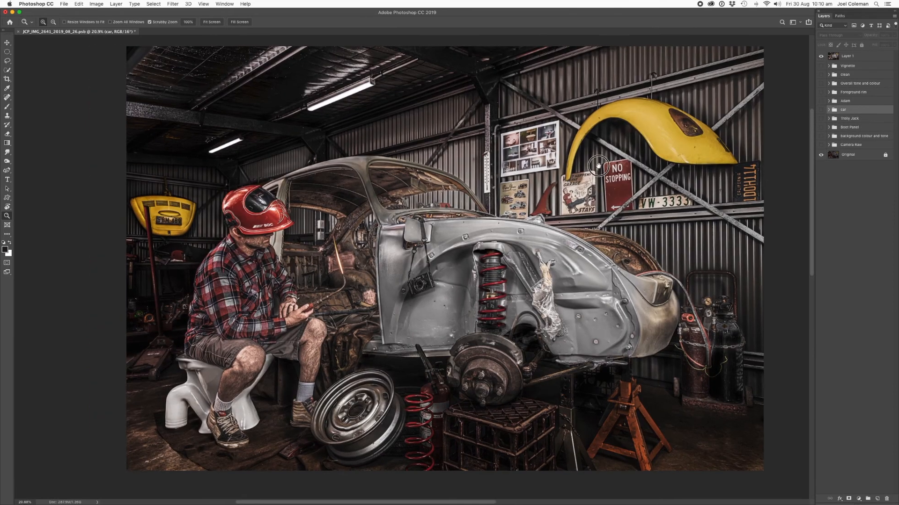